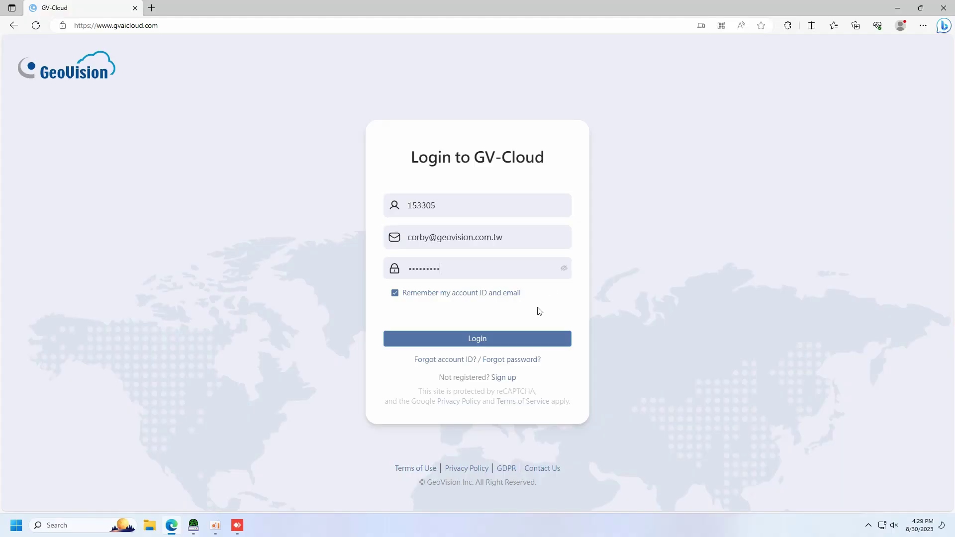
# Log in to GV-Cloud with the account ID, email and password.
pyautogui.click(522, 341)
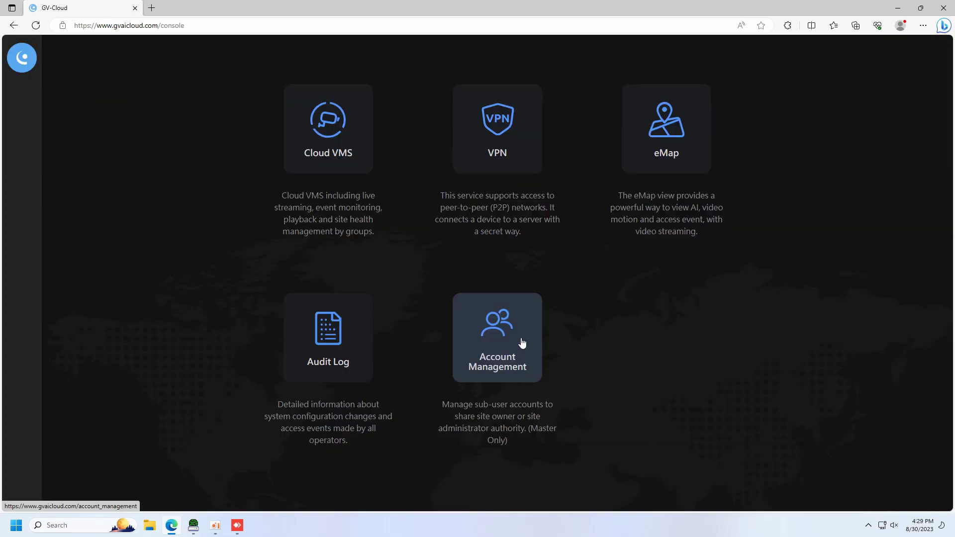
# Bring up an empty Add Host form from the Cloud VMS Hosts list.
pyautogui.click(362, 172)
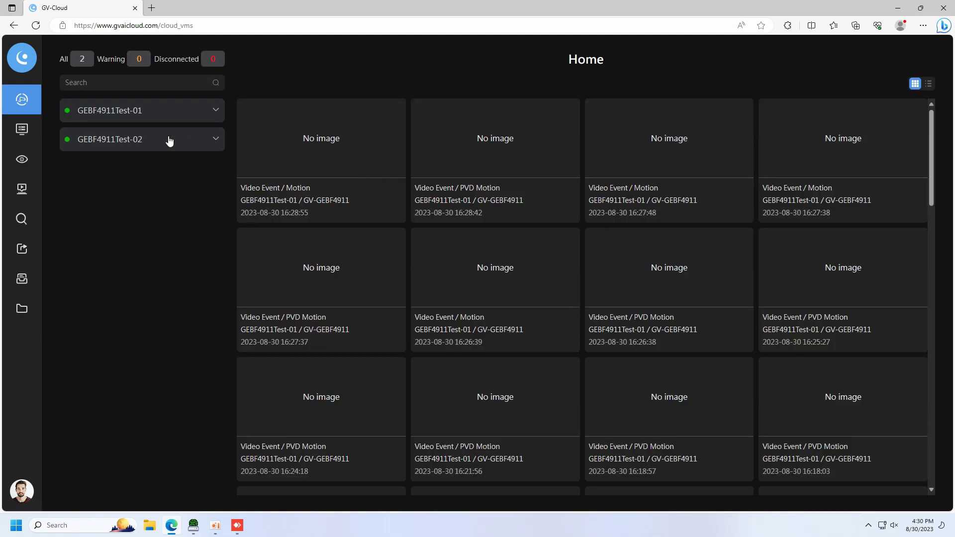
pyautogui.click(19, 132)
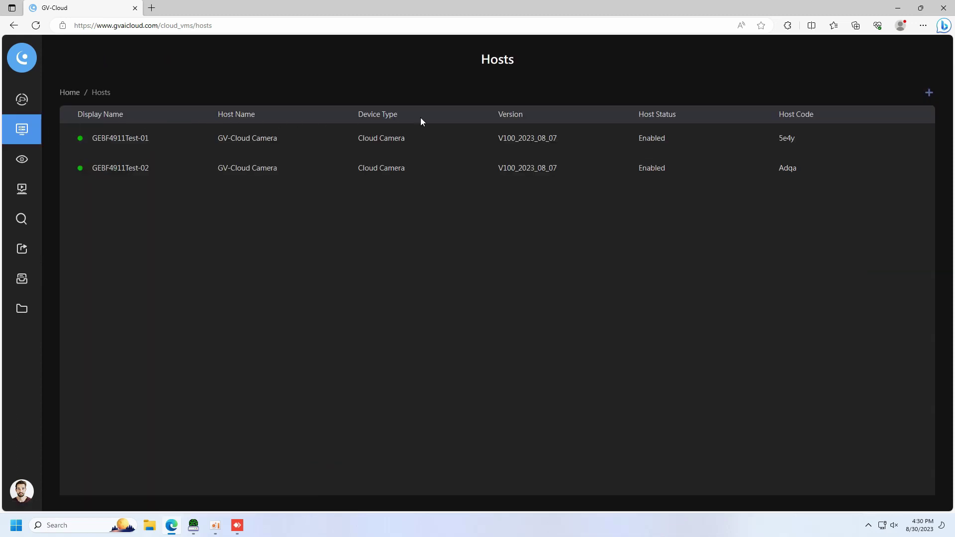
pyautogui.click(929, 95)
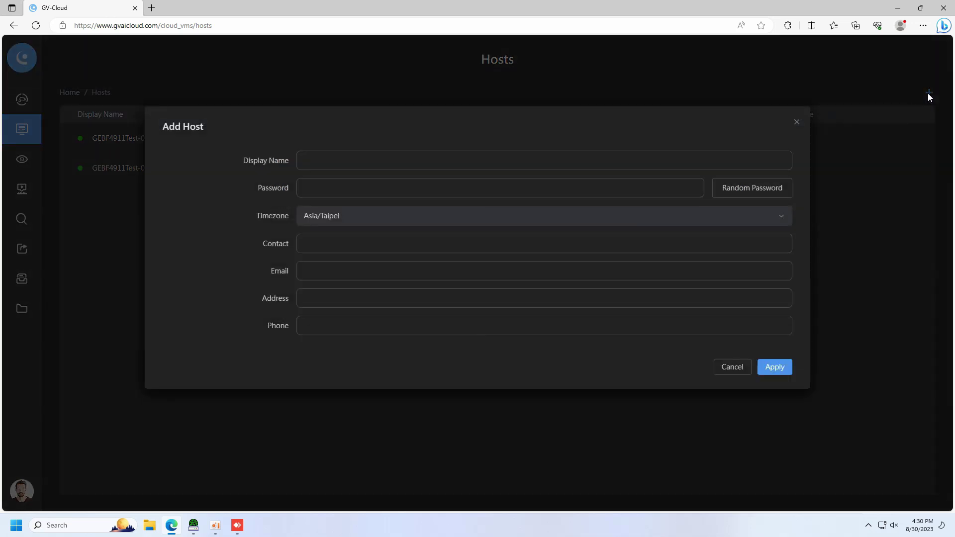
pyautogui.click(765, 158)
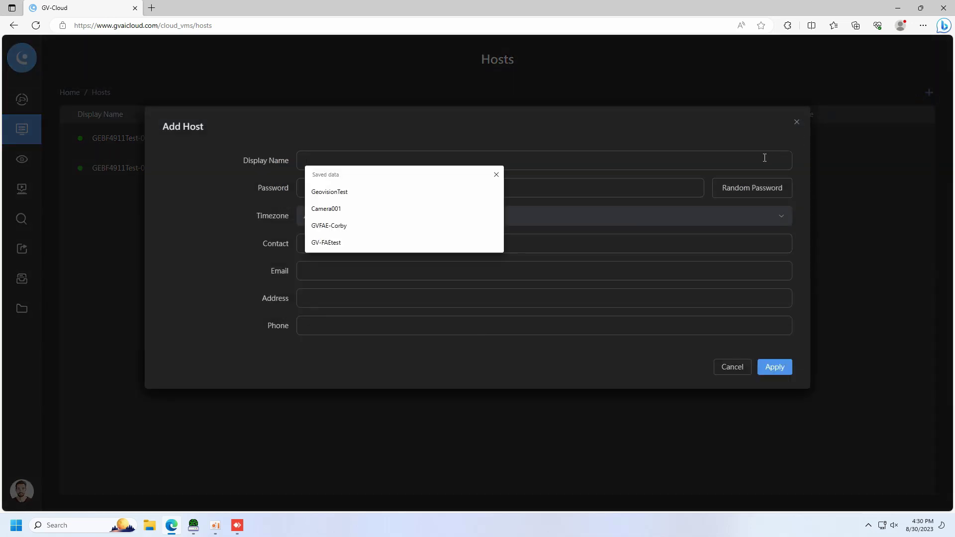
pyautogui.write('Geo')
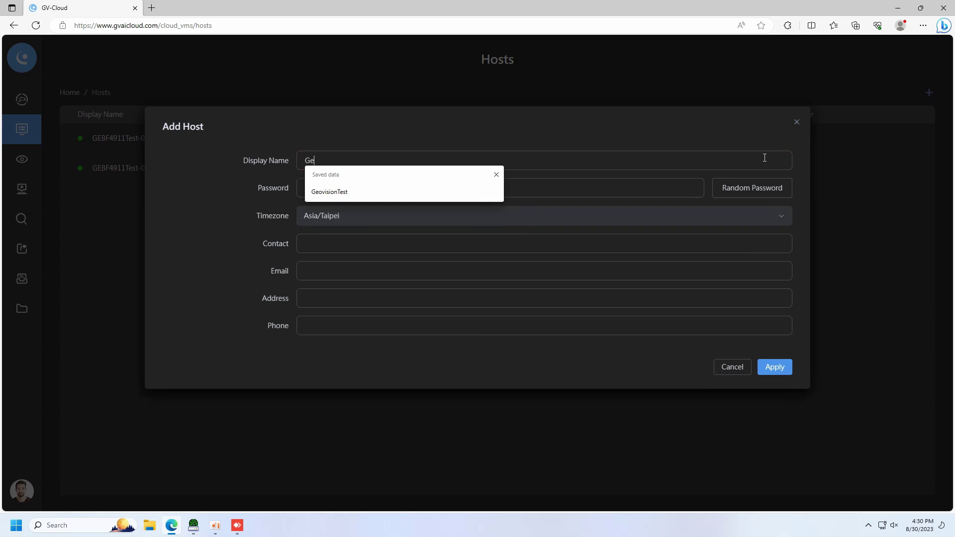
pyautogui.write('vision')
pyautogui.write('Test')
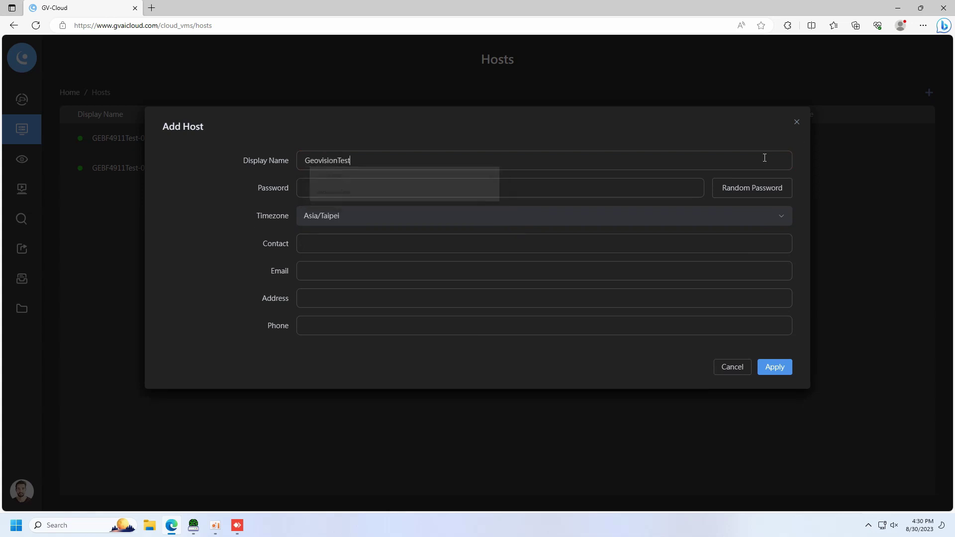
pyautogui.click(665, 184)
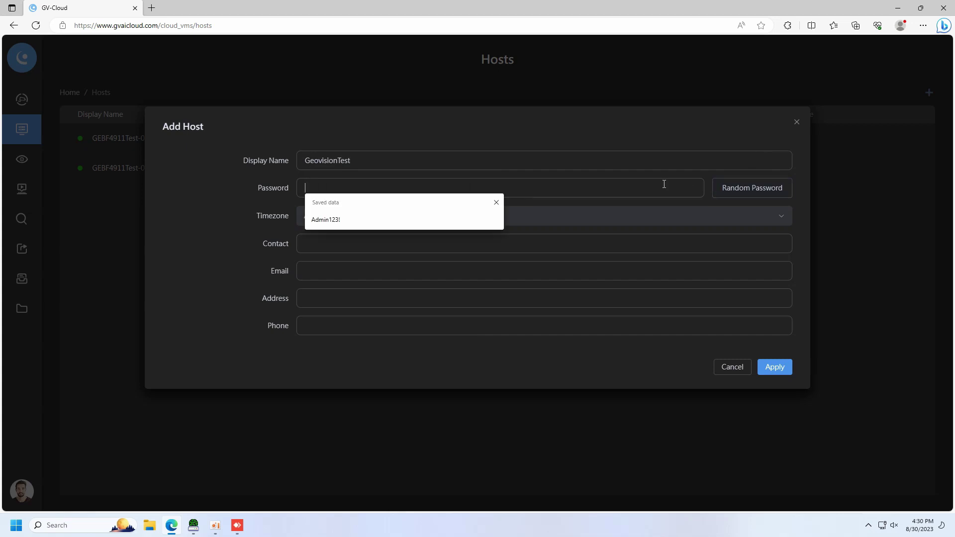
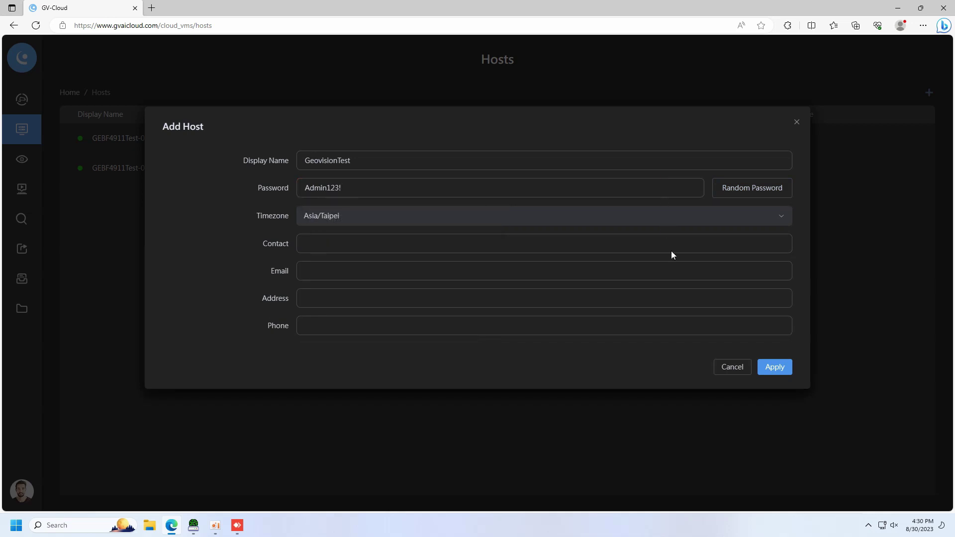
pyautogui.click(781, 374)
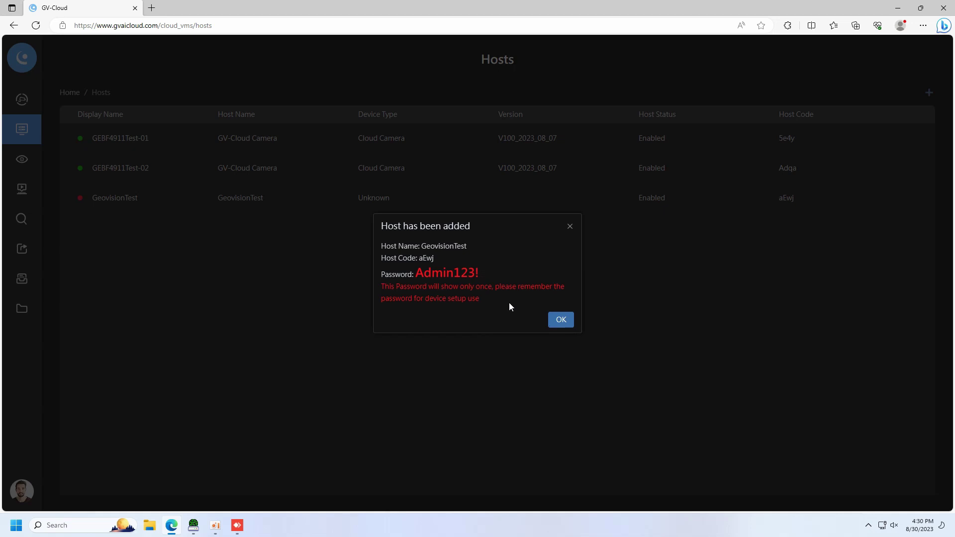
# Open the GV-GEBF4911 camera's web page from IP Device Utility.
pyautogui.click(194, 525)
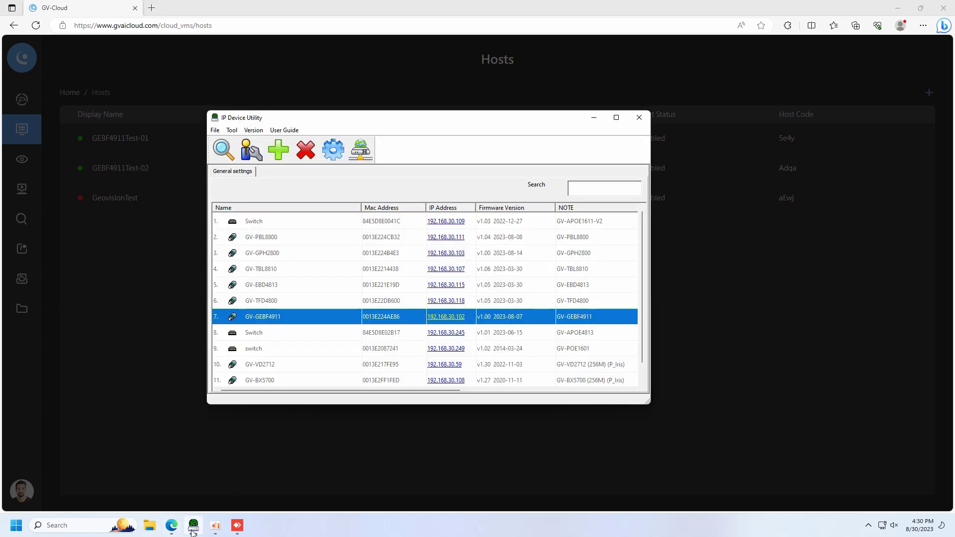
pyautogui.rightClick(443, 323)
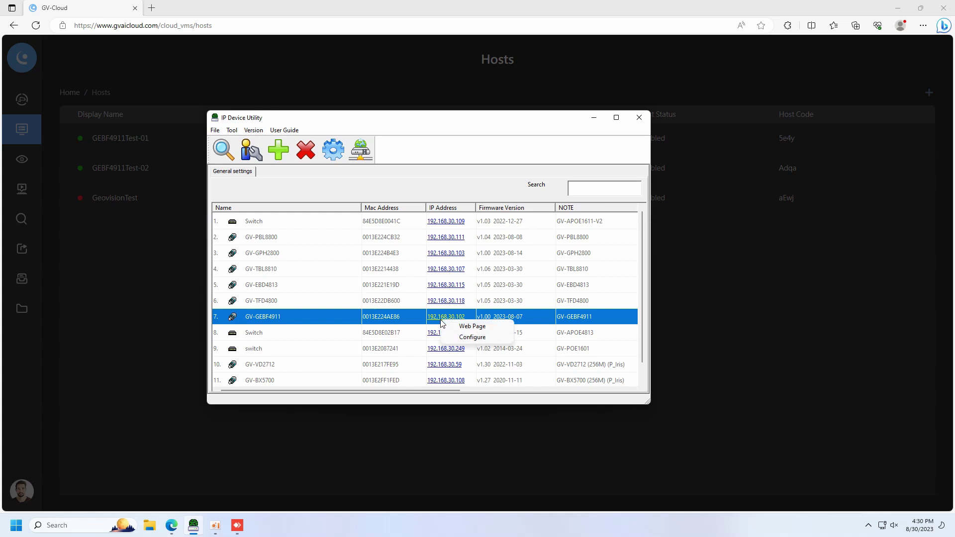
pyautogui.click(452, 328)
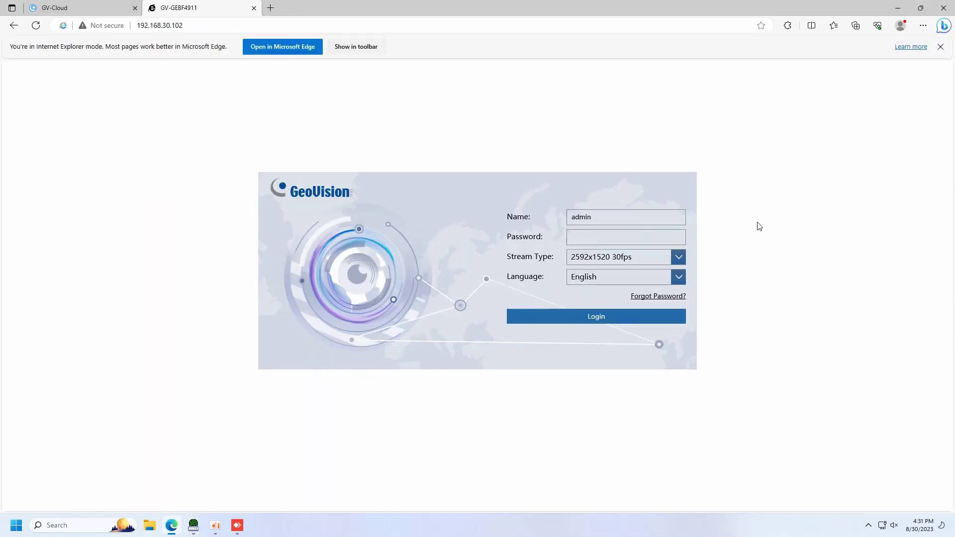
# Log in to the camera web interface as admin and reach Config > Service > GV-Cloud.
pyautogui.write('******')
pyautogui.write('*')
pyautogui.click(671, 315)
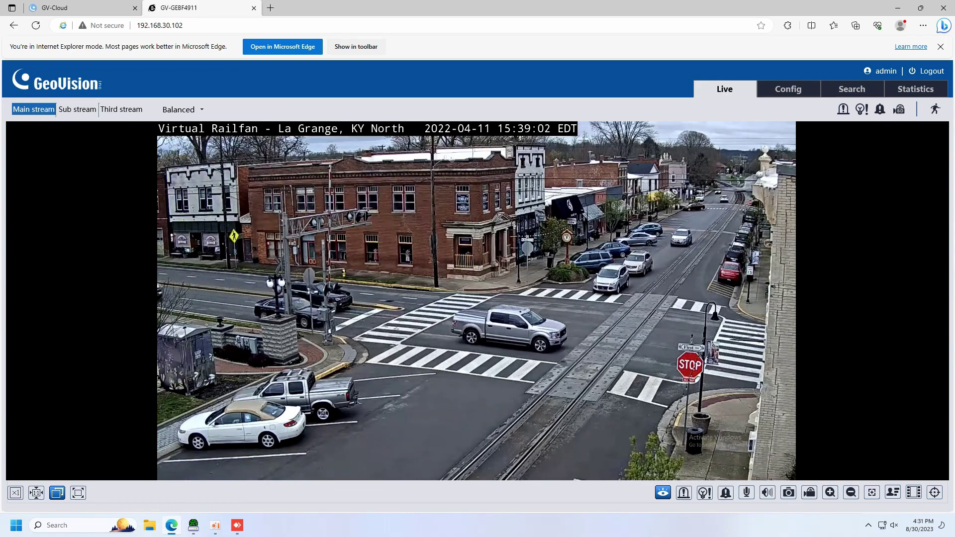
pyautogui.click(794, 98)
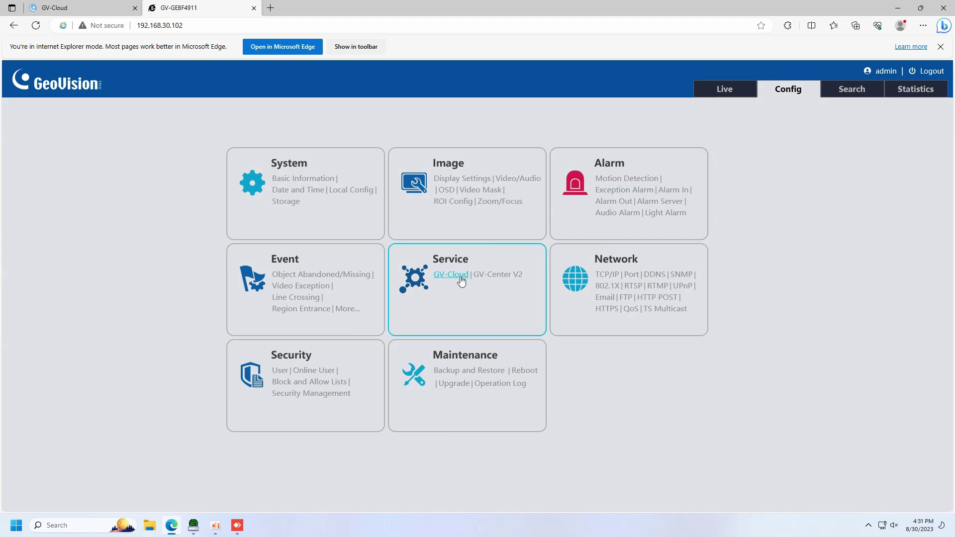
pyautogui.click(459, 282)
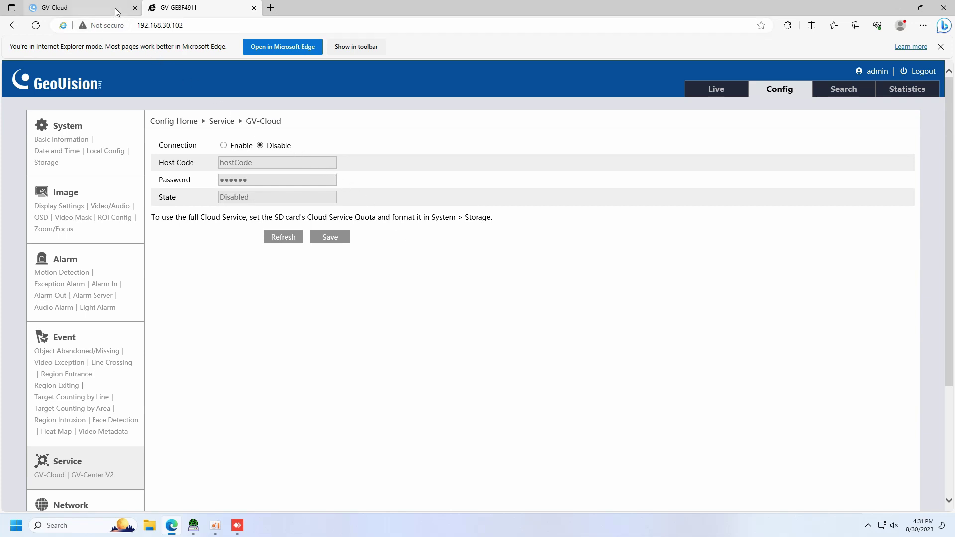
pyautogui.click(85, 8)
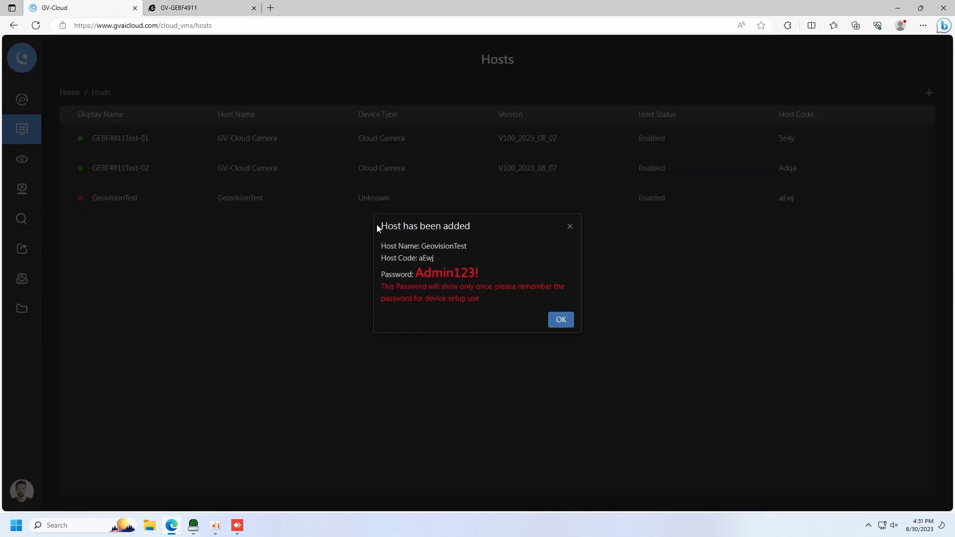
pyautogui.doubleClick(423, 259)
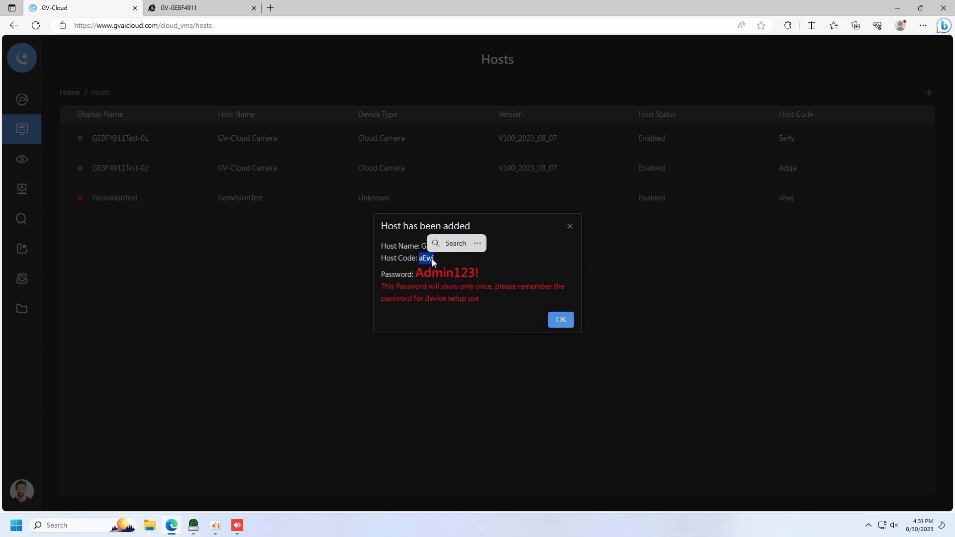
pyautogui.rightClick(434, 260)
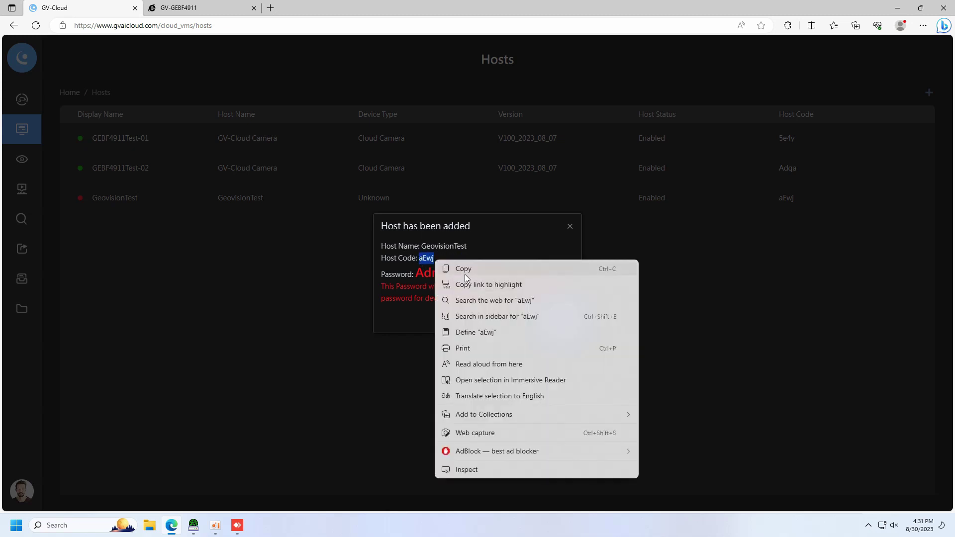
pyautogui.click(466, 275)
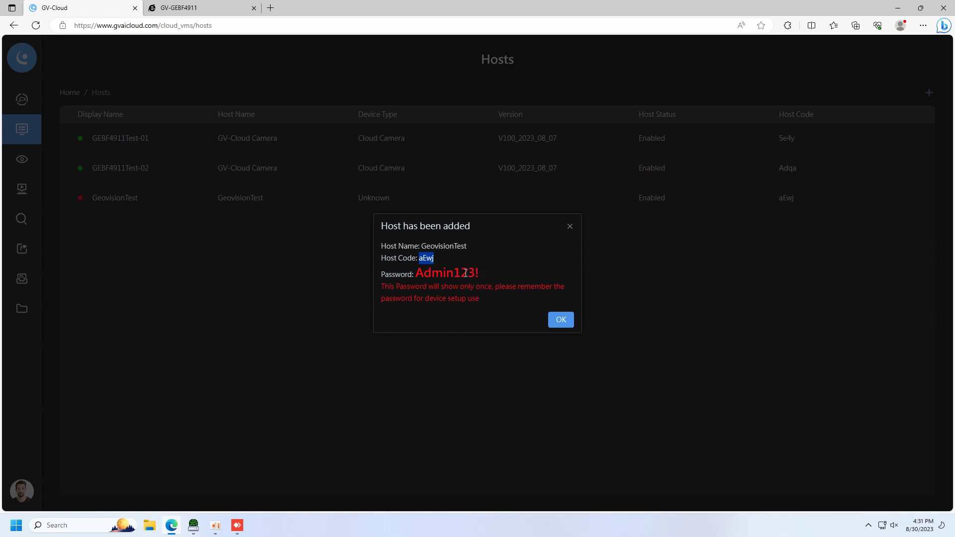
pyautogui.click(199, 9)
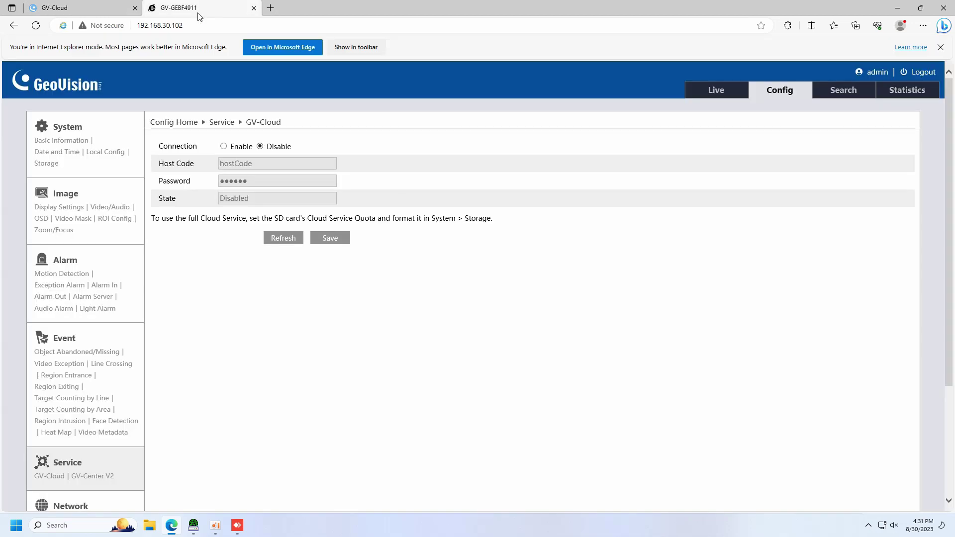
pyautogui.click(223, 147)
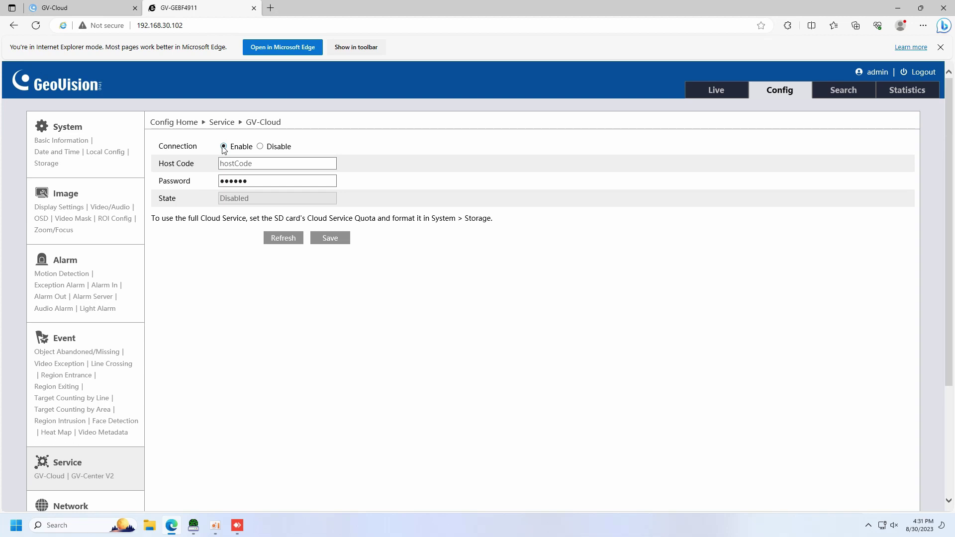
pyautogui.click(253, 166)
pyautogui.rightClick(254, 166)
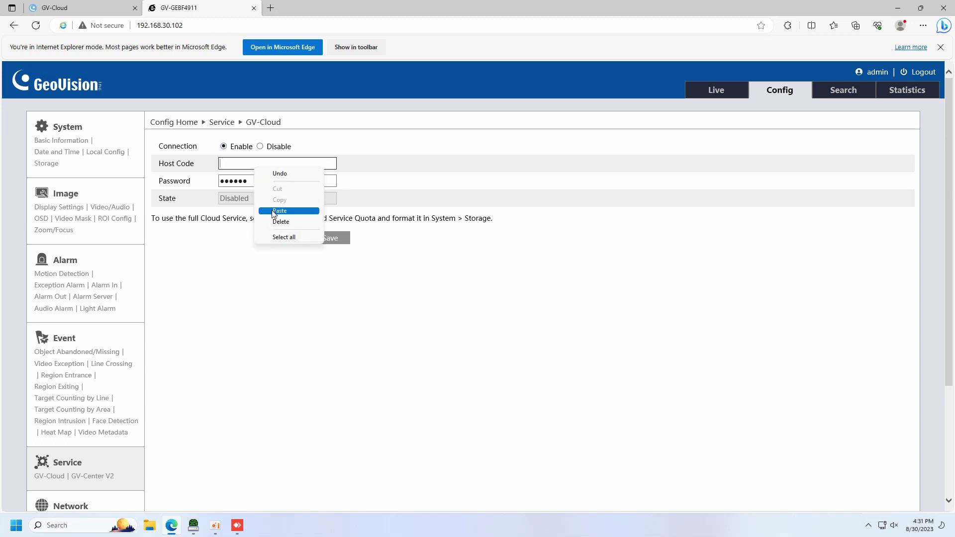
pyautogui.click(273, 211)
pyautogui.click(259, 180)
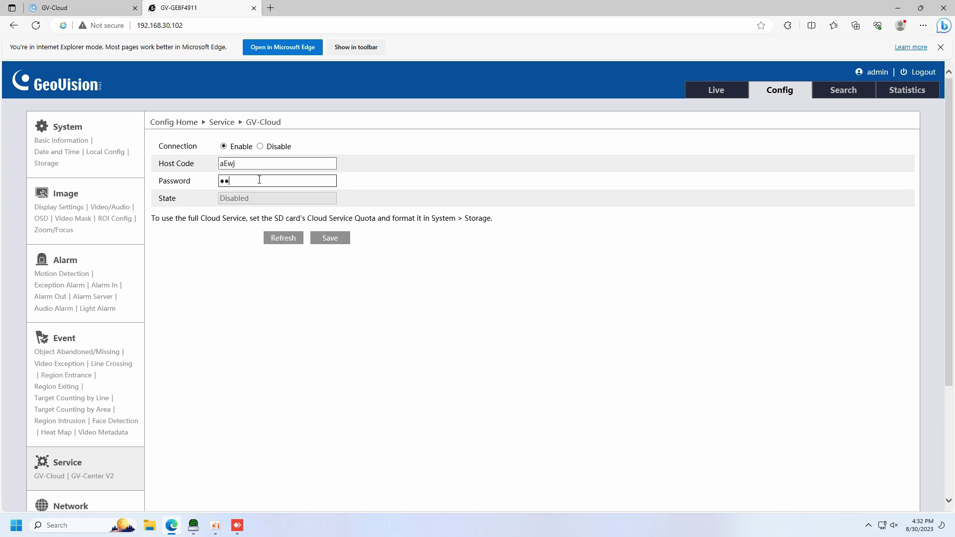
# Save the GV-Cloud settings, dismiss the Success notice, and refresh until State reads Connected.
pyautogui.click(328, 243)
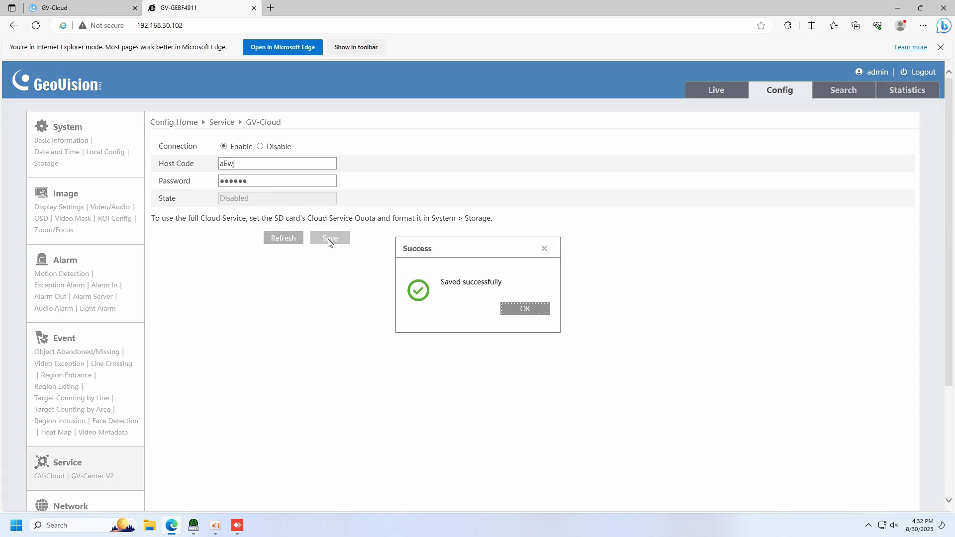
pyautogui.click(525, 310)
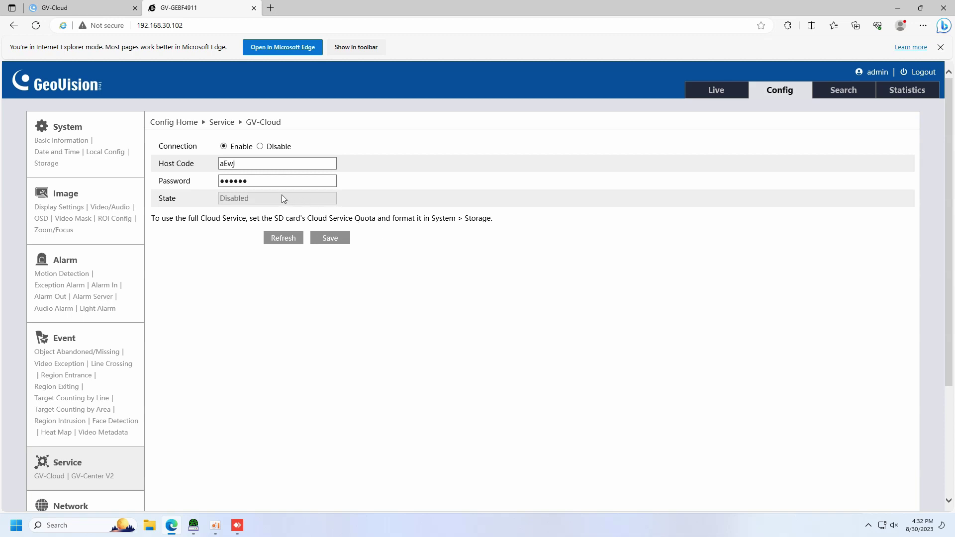
pyautogui.click(280, 237)
# Review the cloud-locked Video/Audio stream settings, then view Alarm > Motion Detection.
pyautogui.click(108, 208)
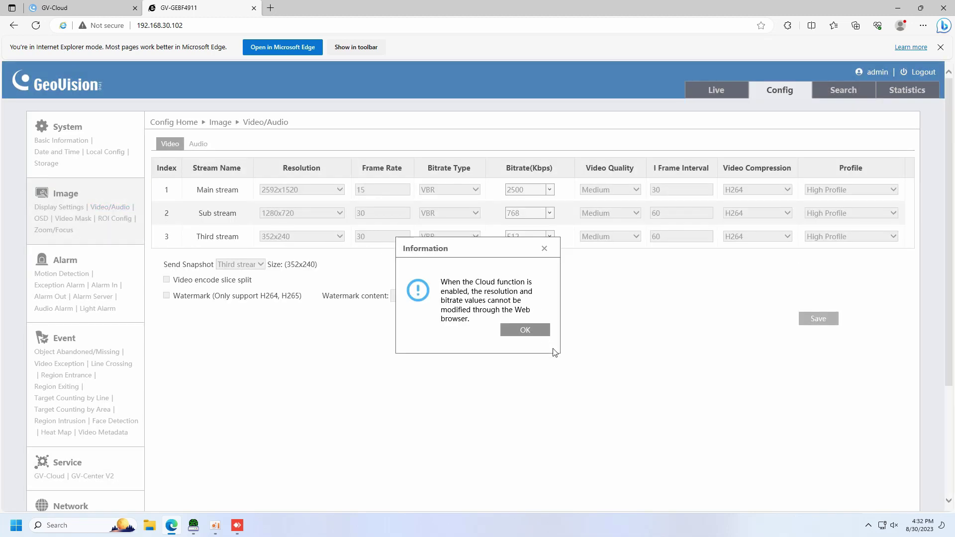
pyautogui.click(523, 330)
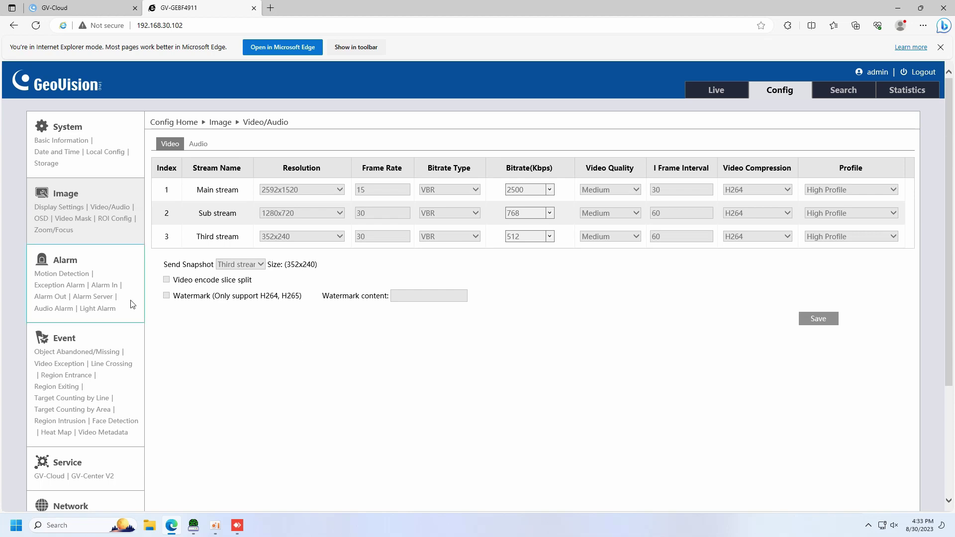
pyautogui.click(75, 274)
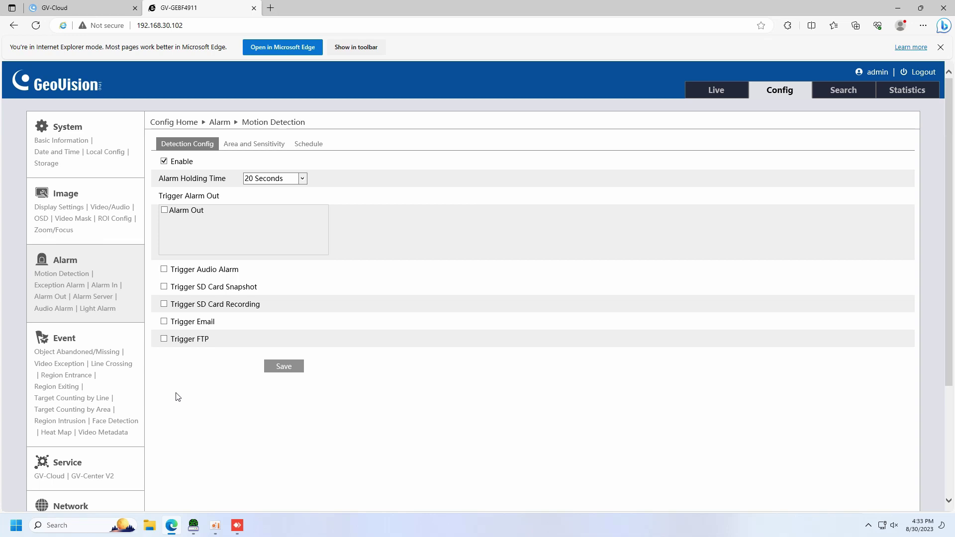
# Review the Region Intrusion settings, then the System Storage page.
pyautogui.click(76, 423)
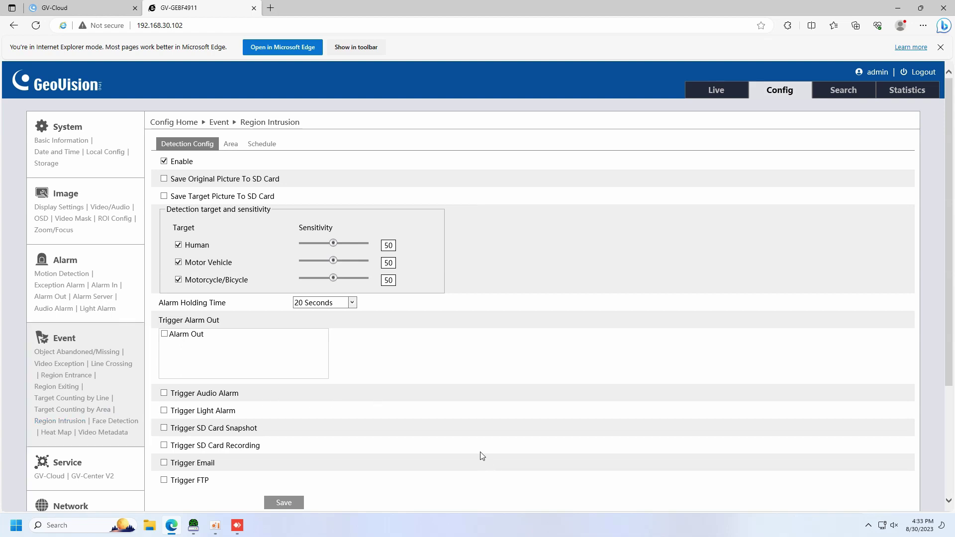
pyautogui.click(51, 165)
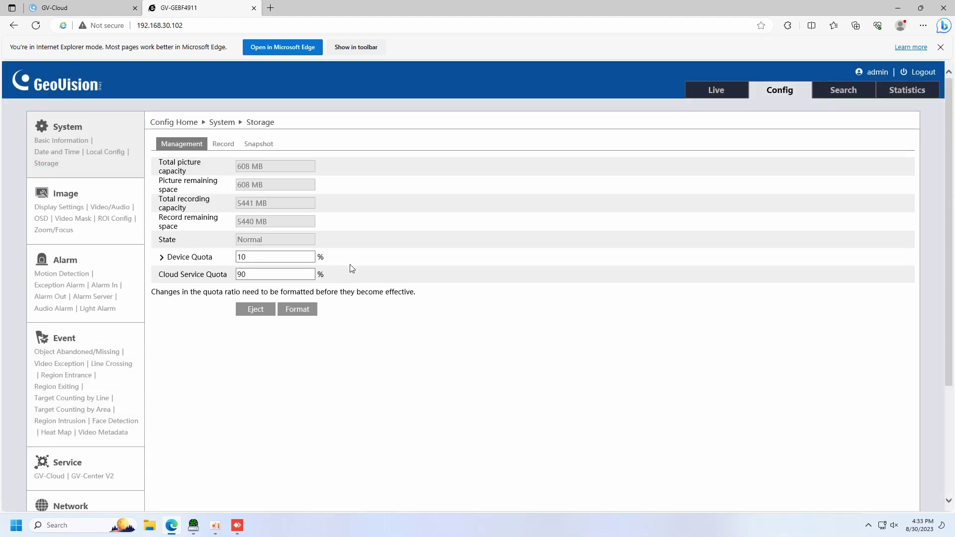
# Format the SD card with a 10% device / 90% cloud quota split.
pyautogui.click(297, 310)
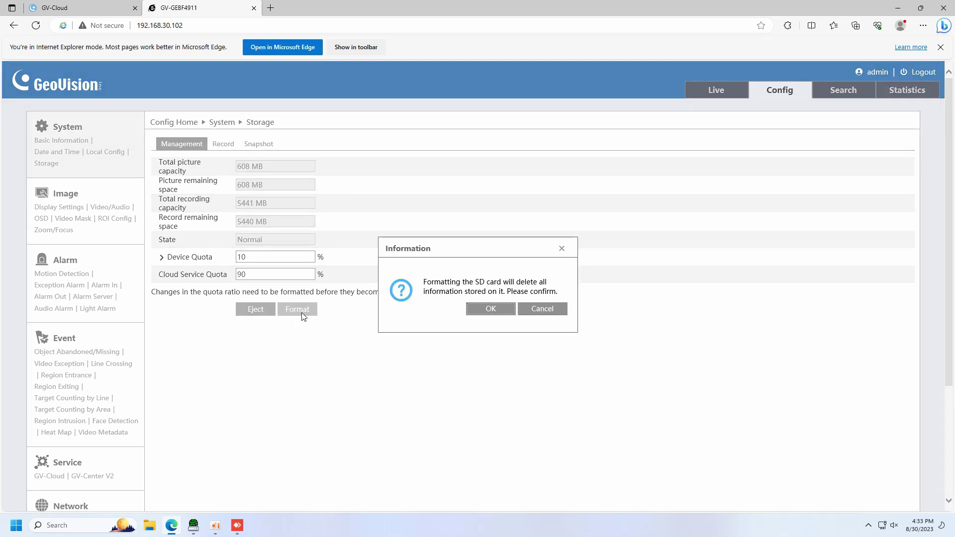
pyautogui.click(483, 310)
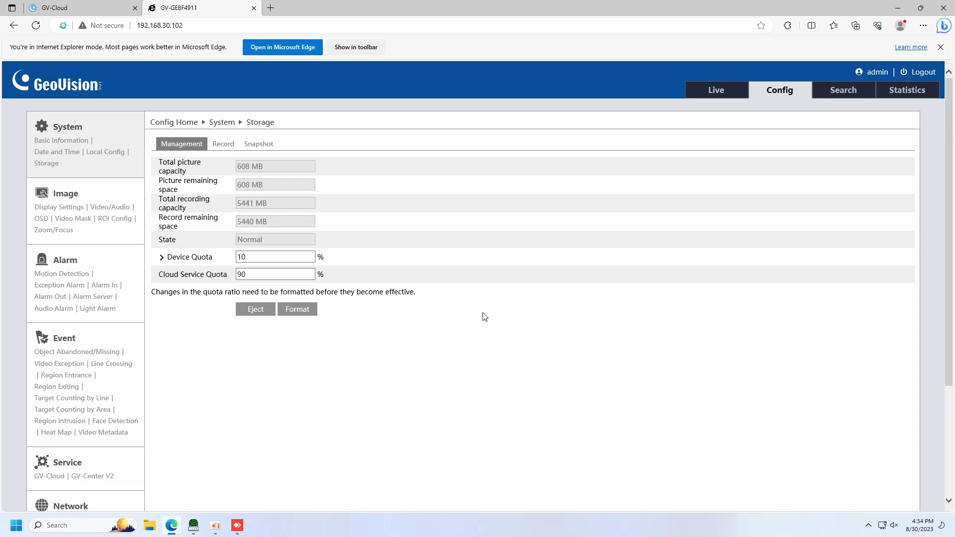
# Dismiss the host-added notice and view GeovisionTest's storage: /mnt/sd with 53.52 GB free.
pyautogui.click(107, 16)
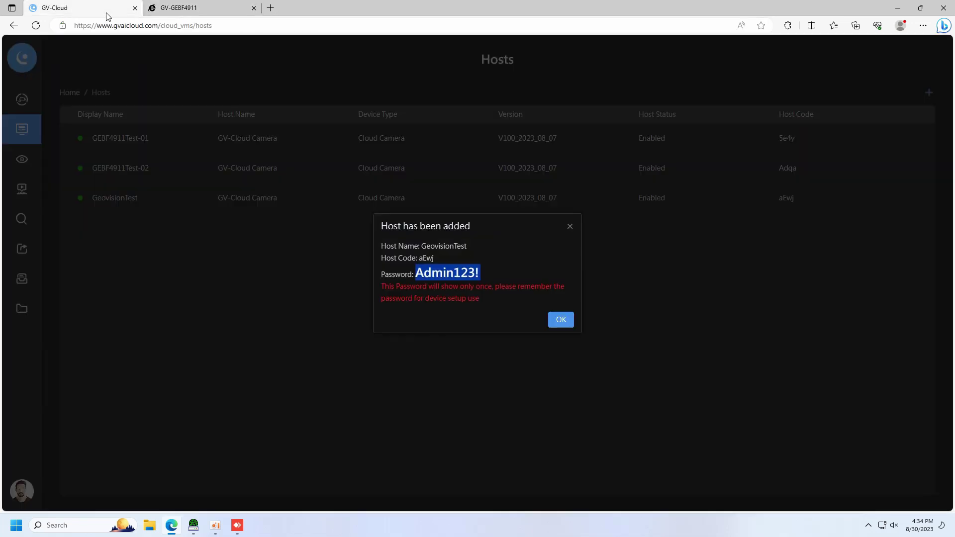
pyautogui.click(561, 324)
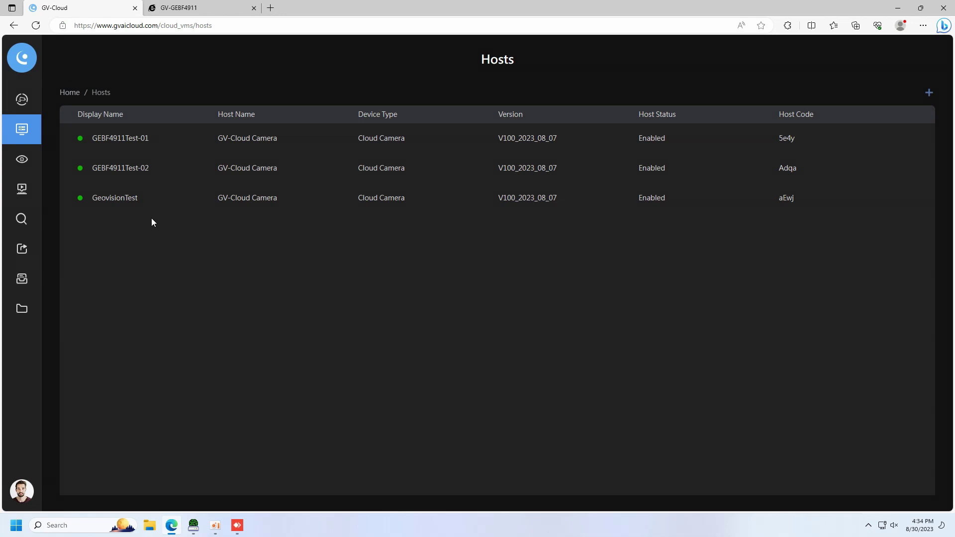
pyautogui.click(89, 198)
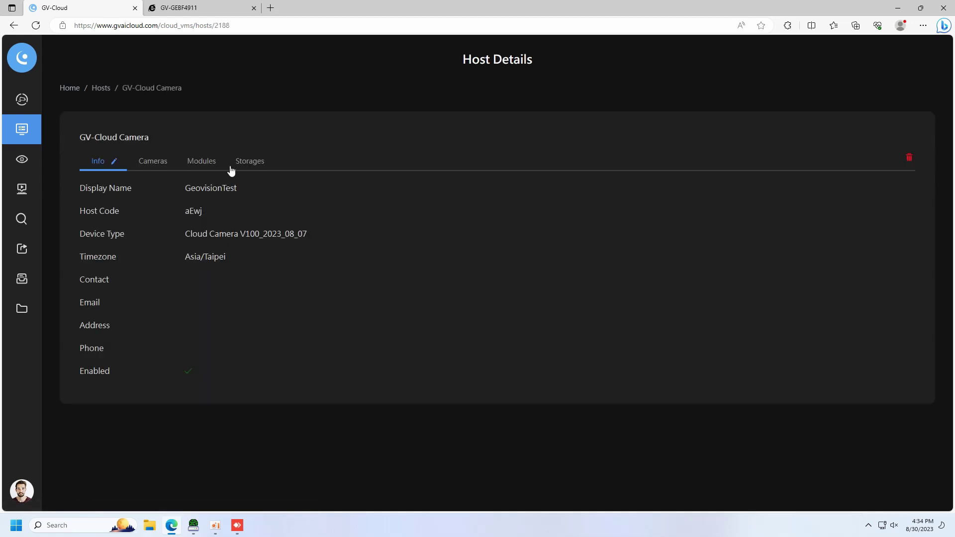
pyautogui.click(237, 169)
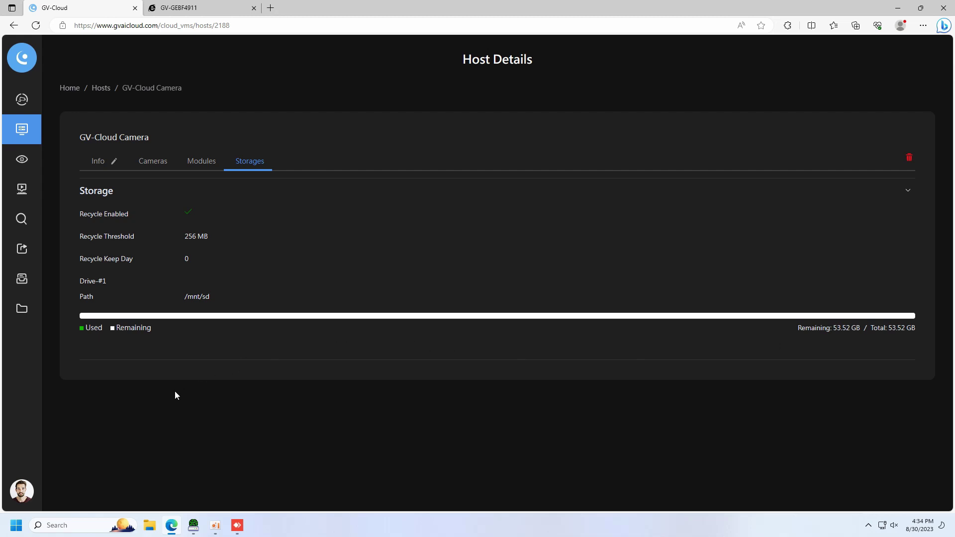
pyautogui.click(22, 501)
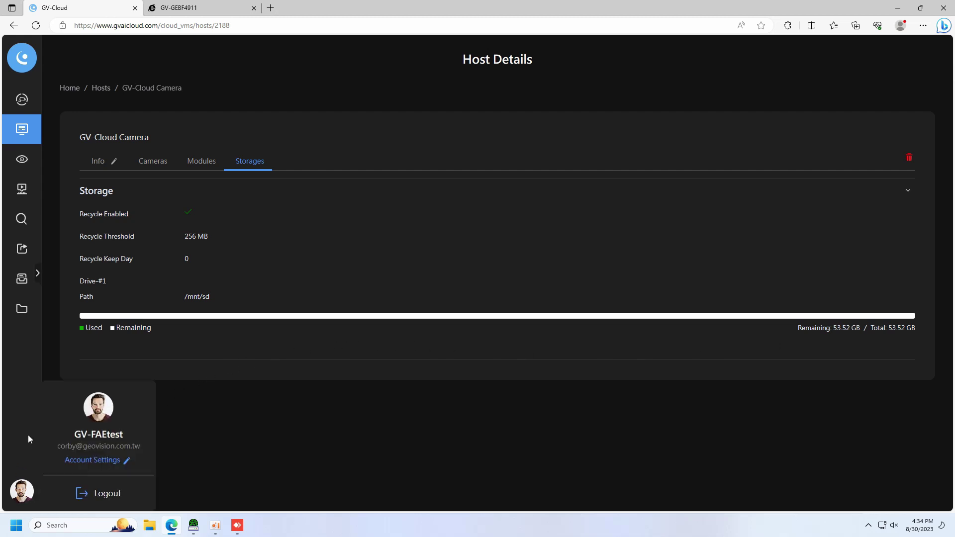
pyautogui.click(98, 461)
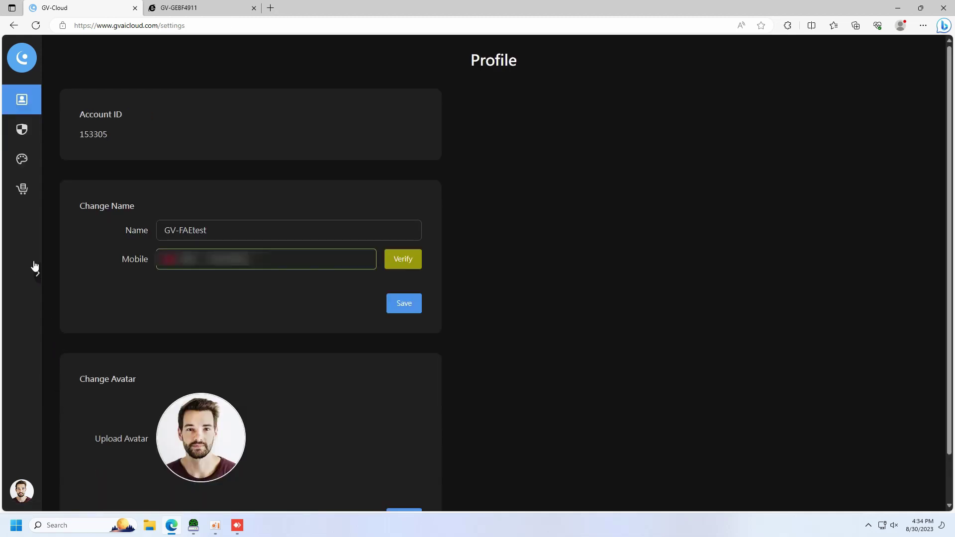
pyautogui.click(23, 194)
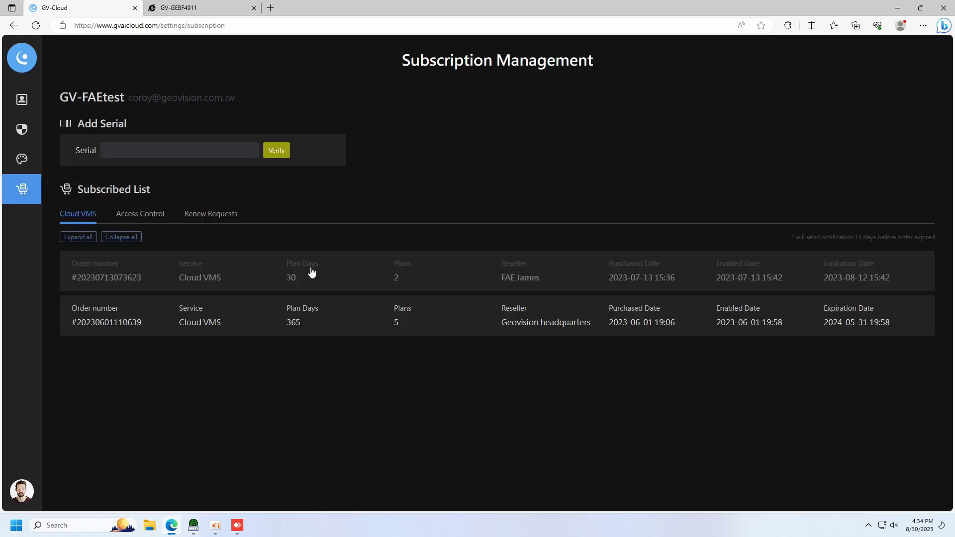
pyautogui.click(591, 324)
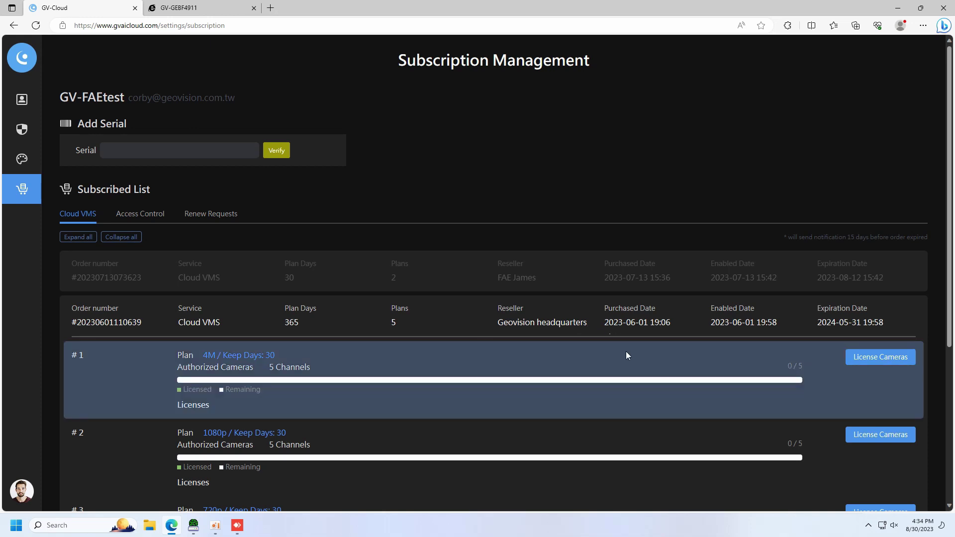
# License the GeovisionTest camera under the 4M / Keep Days: 30 plan.
pyautogui.click(902, 361)
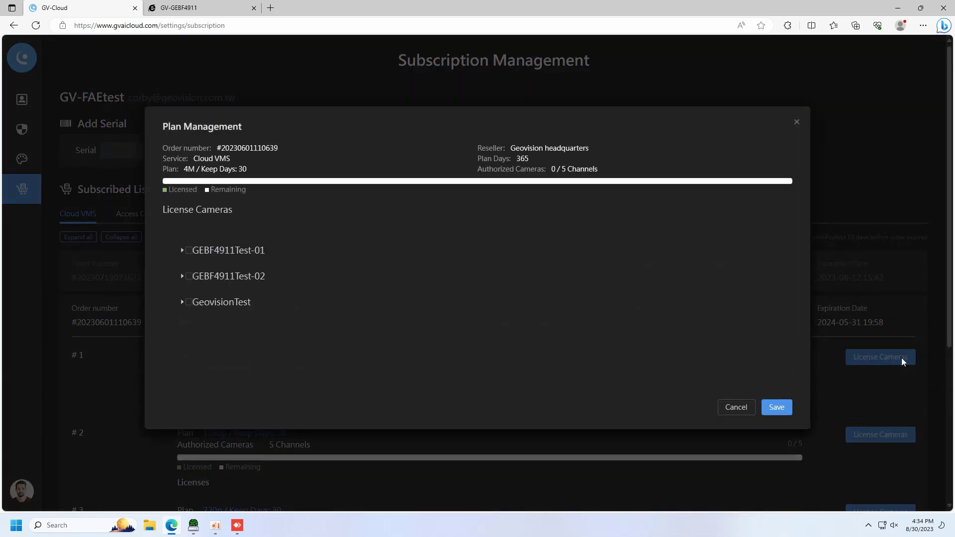
pyautogui.click(189, 302)
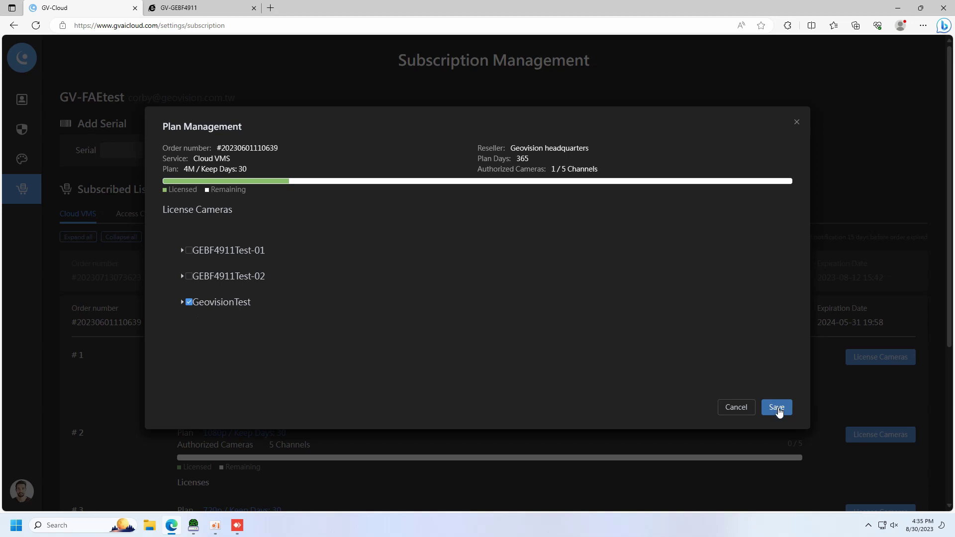
pyautogui.click(777, 408)
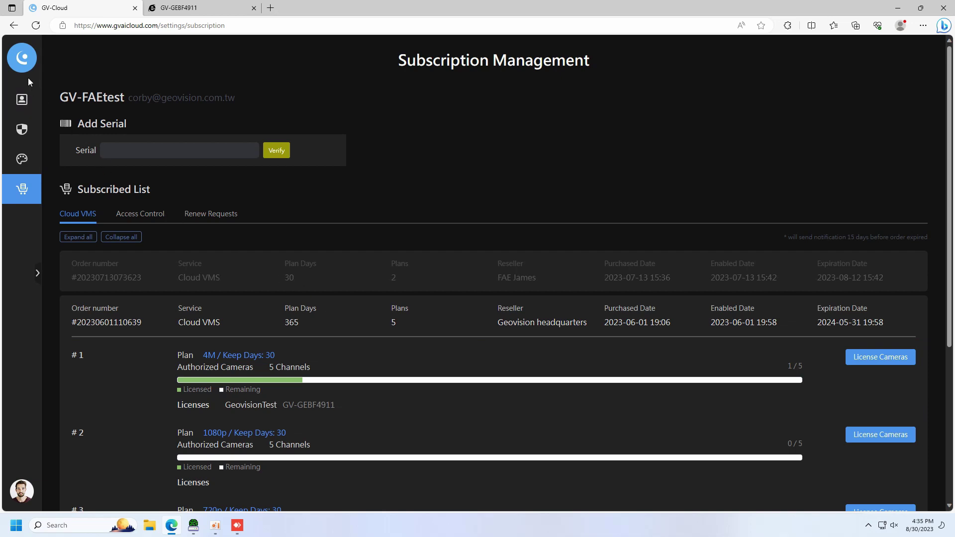
# In Cloud VMS, expand GeovisionTest and show camera GV-GEBF4911's motion event snapshots.
pyautogui.click(24, 72)
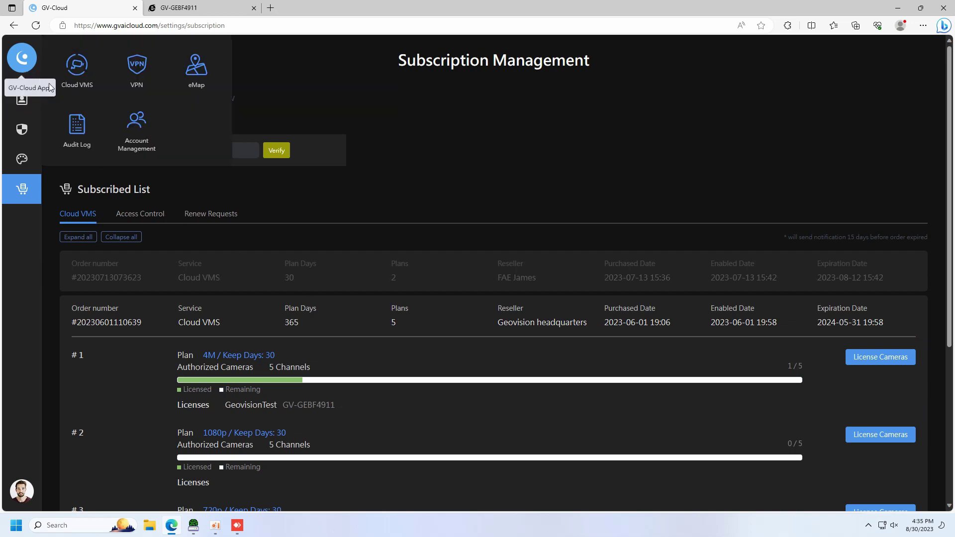
pyautogui.click(70, 92)
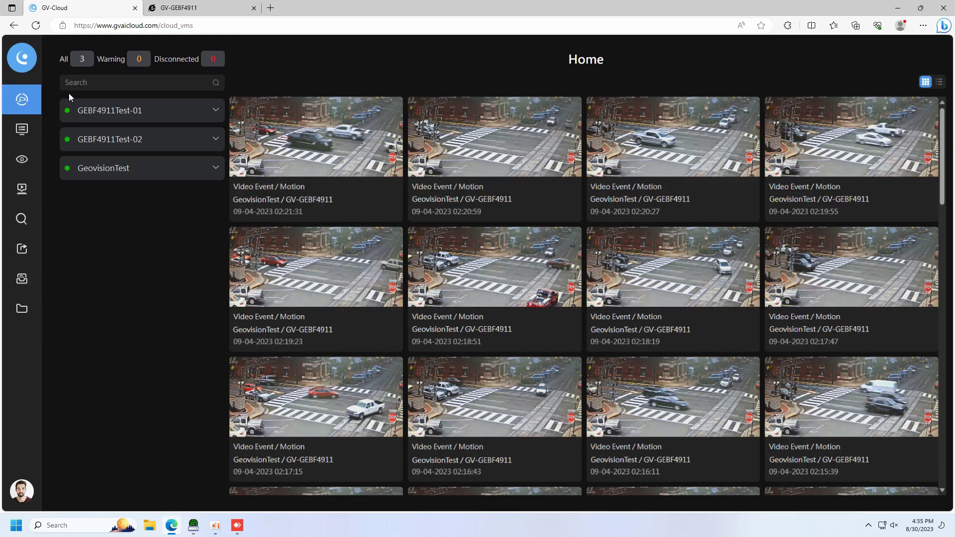
pyautogui.click(129, 169)
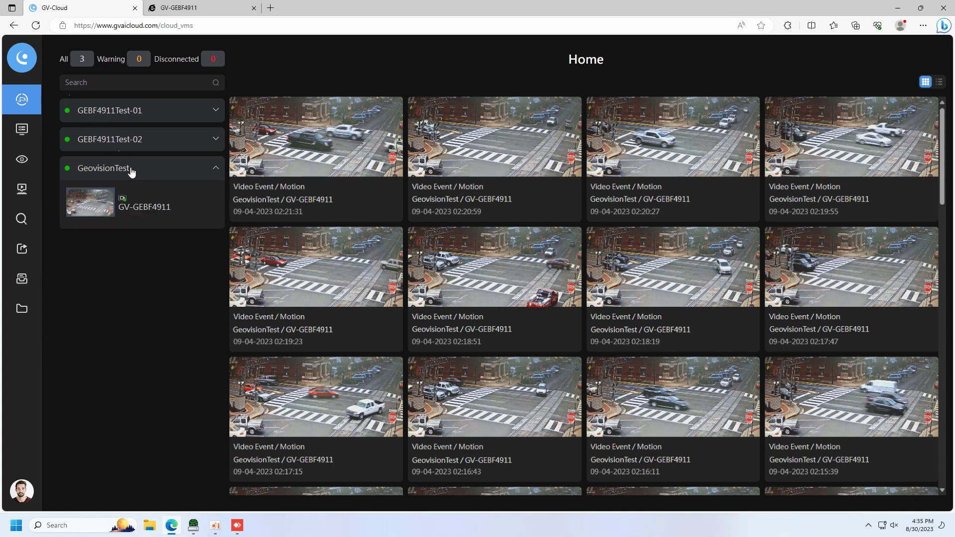
pyautogui.click(176, 199)
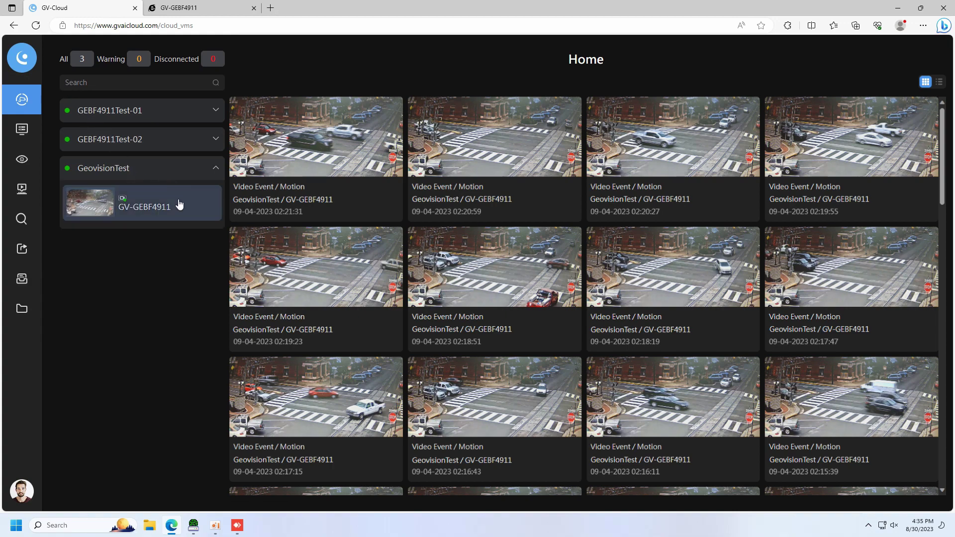